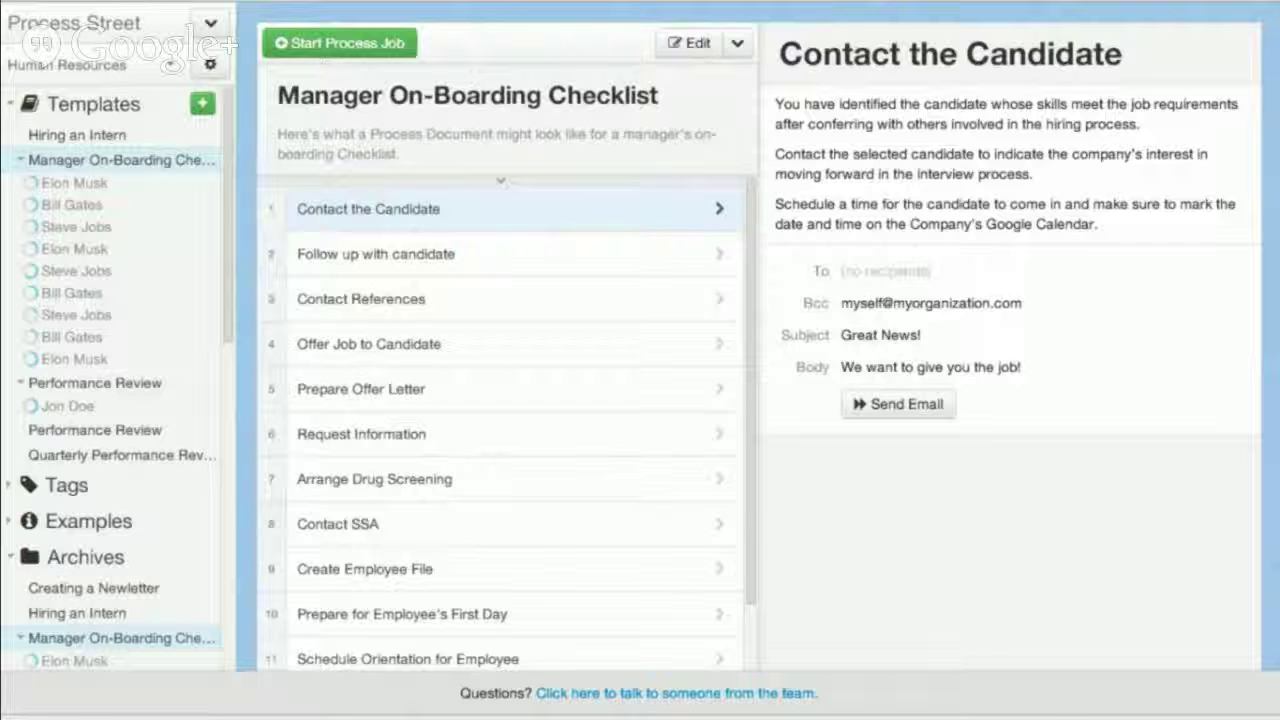
Step: Preview the Follow up with candidate and Contact References steps of the checklist
{"action": "left_click", "coordinate": [549, 274]}
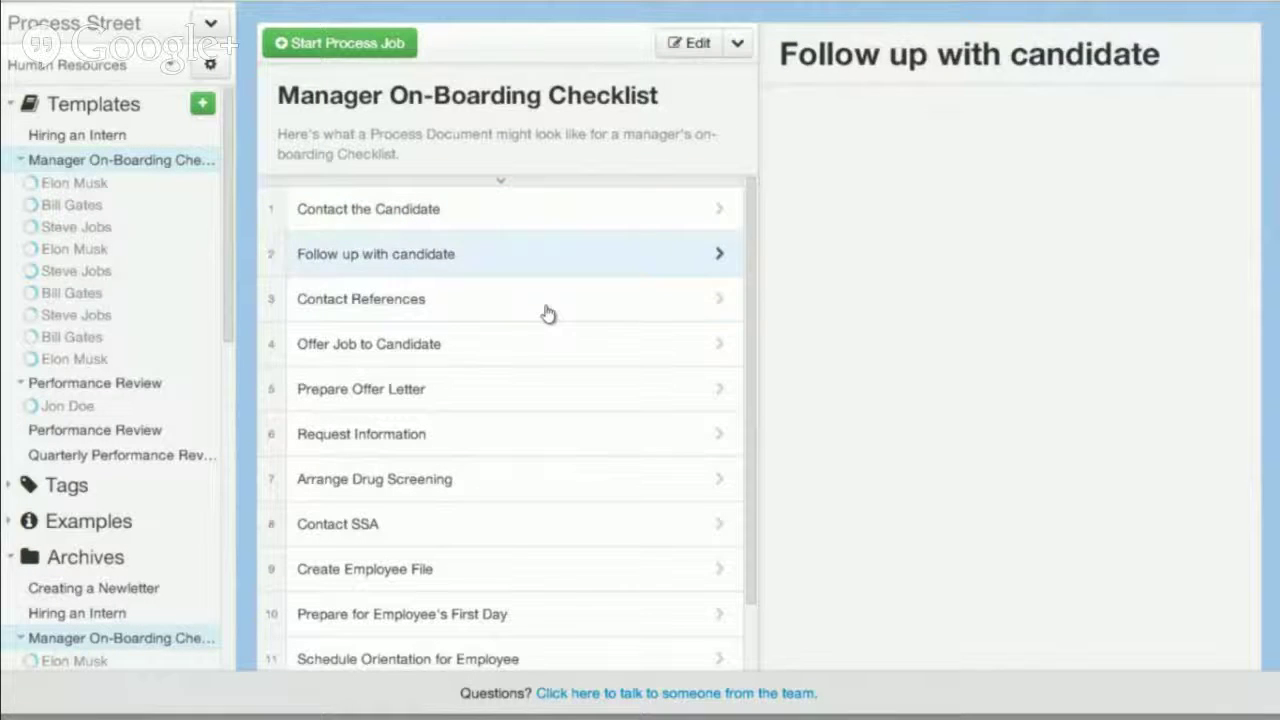
{"action": "key", "text": "Up"}
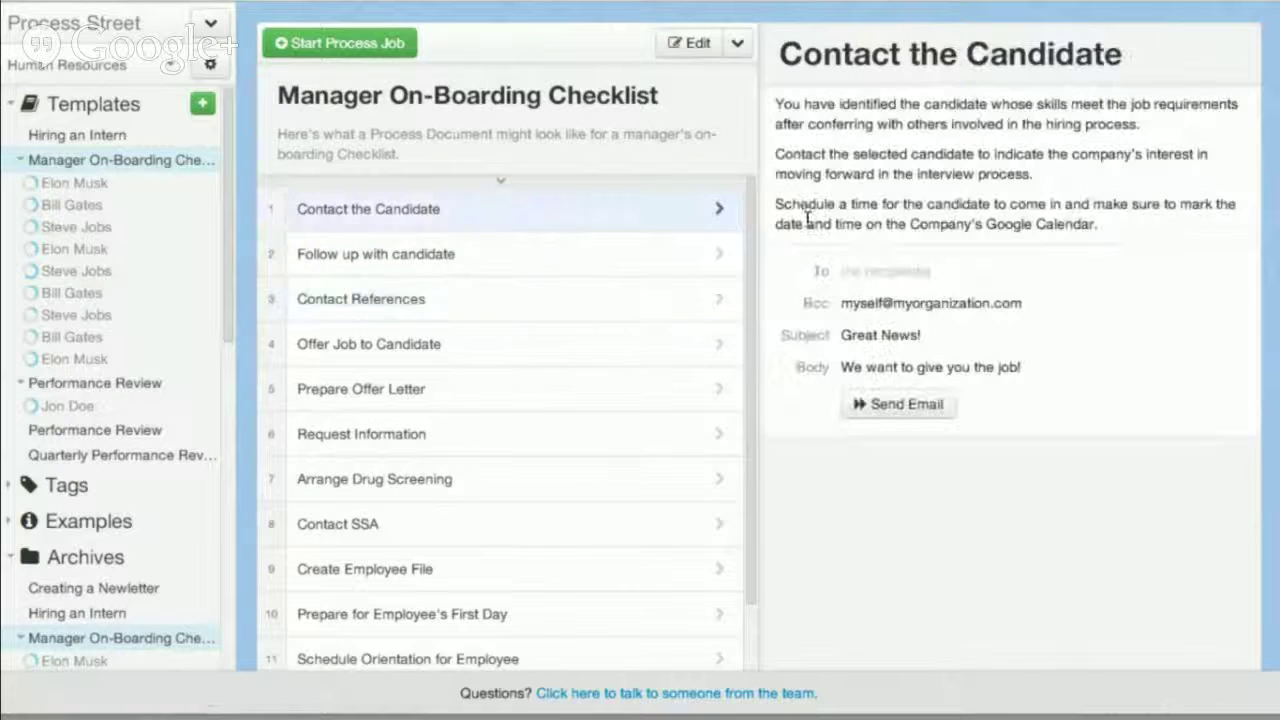
{"action": "left_click", "coordinate": [541, 254]}
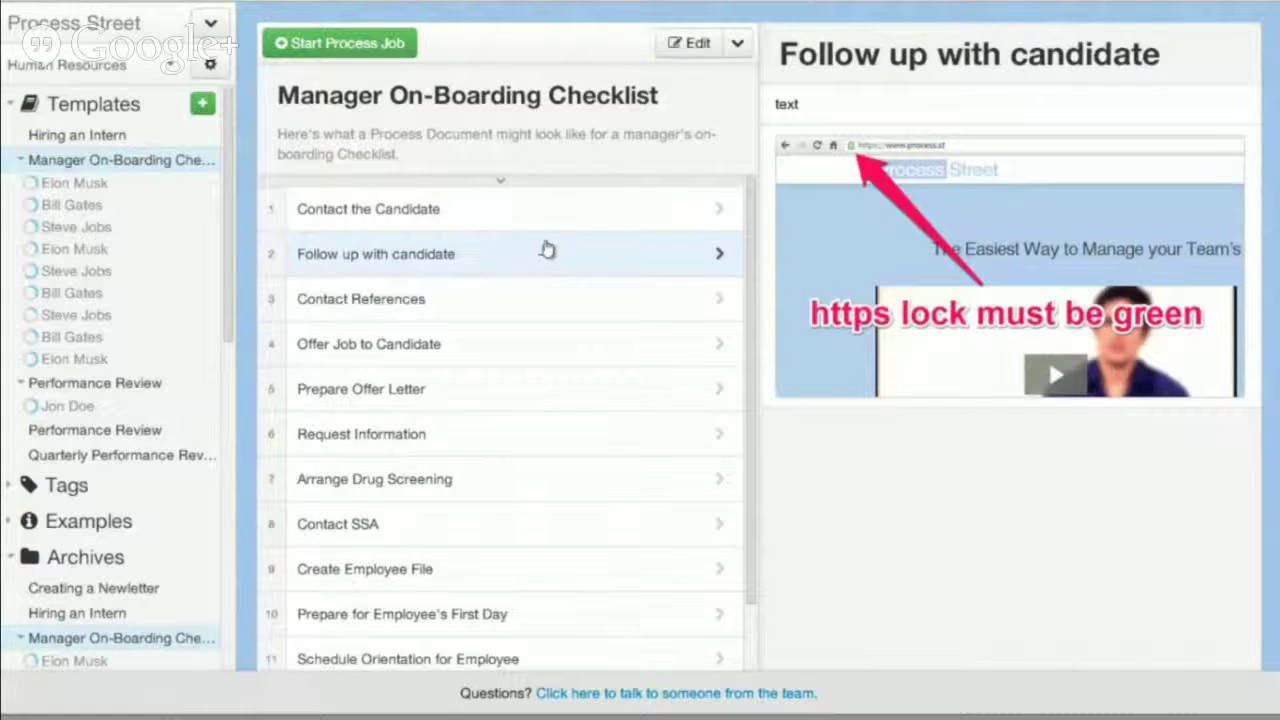
{"action": "left_click", "coordinate": [545, 303]}
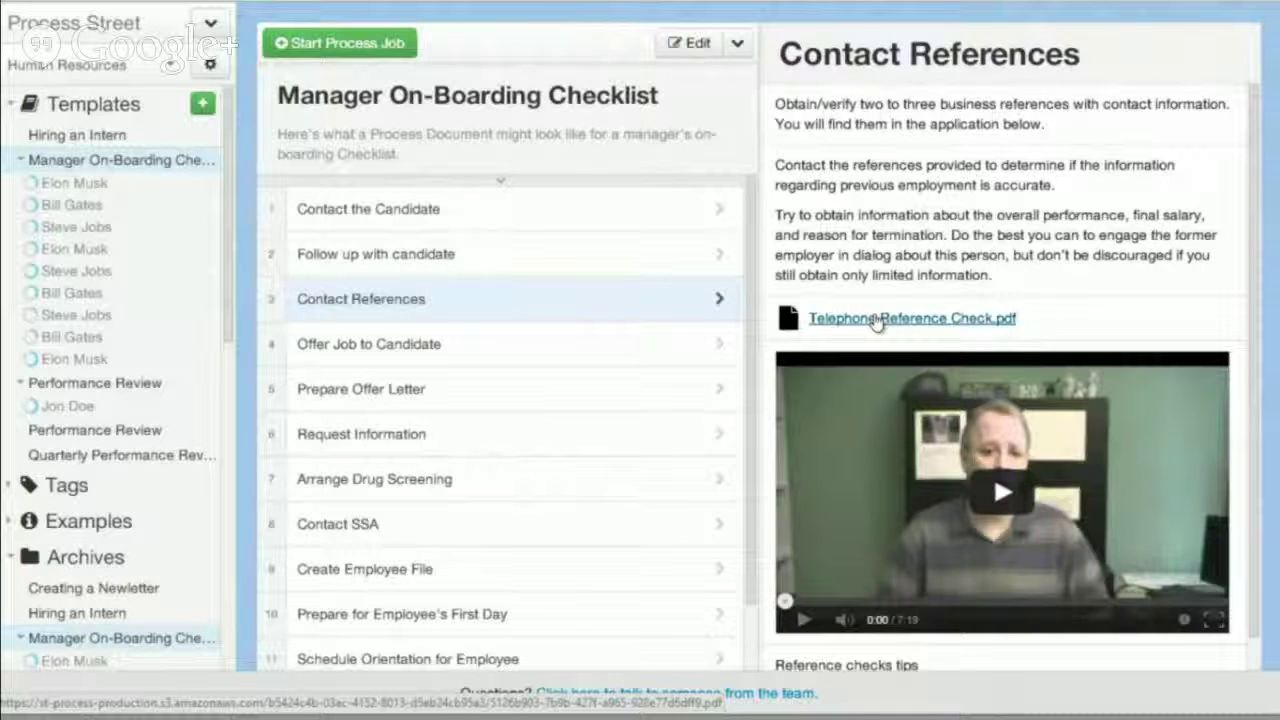
Step: Step through the first three tasks again, then switch the template into edit mode
{"action": "left_click", "coordinate": [456, 228]}
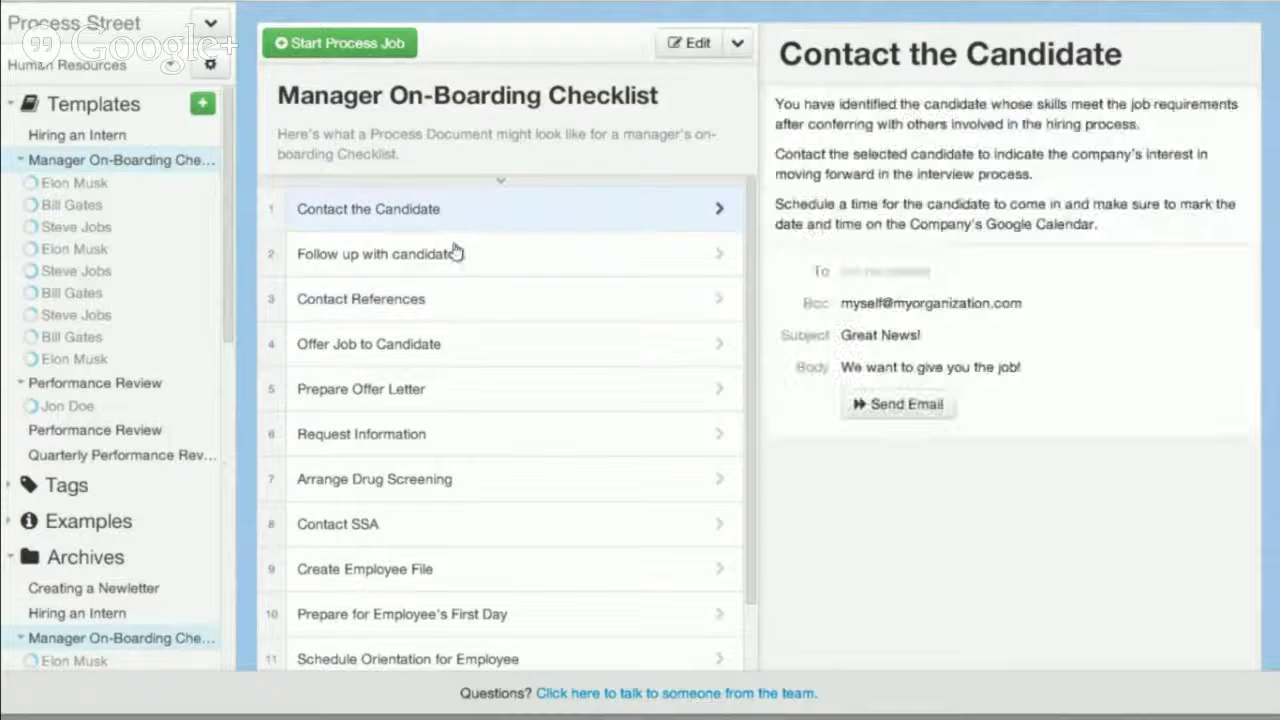
{"action": "left_click", "coordinate": [456, 254]}
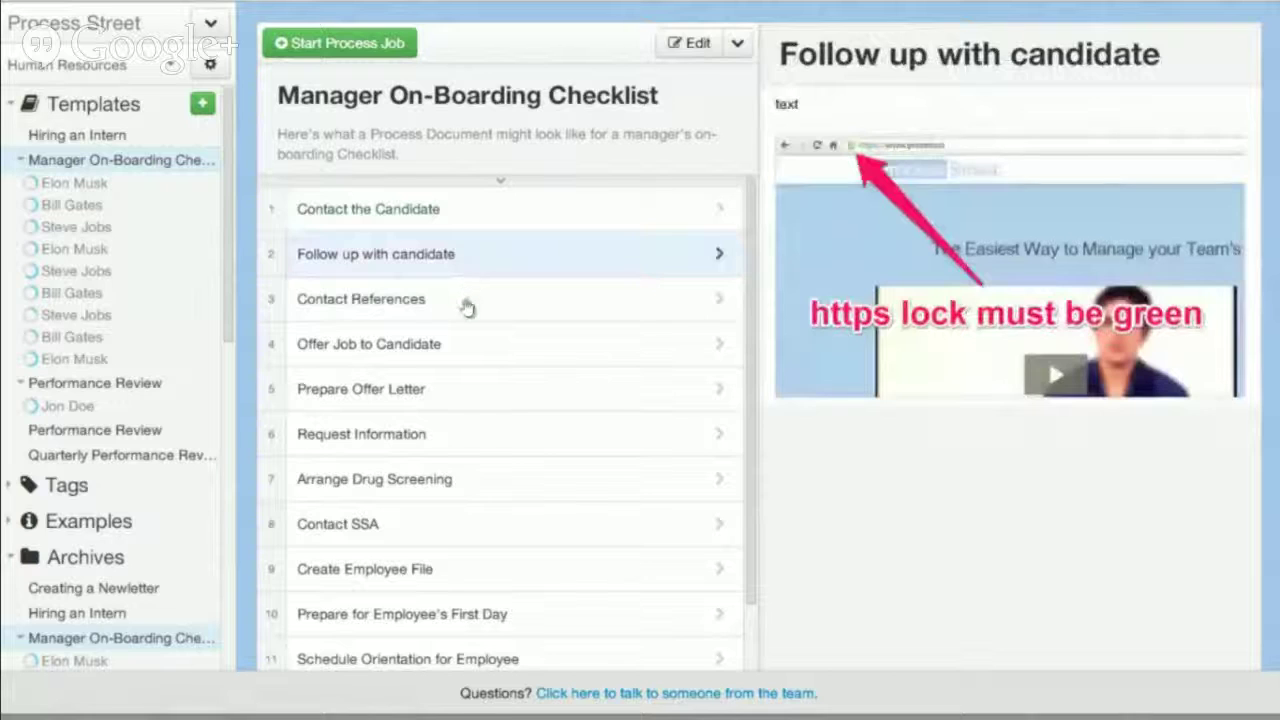
{"action": "left_click", "coordinate": [467, 306]}
{"action": "left_click", "coordinate": [470, 348]}
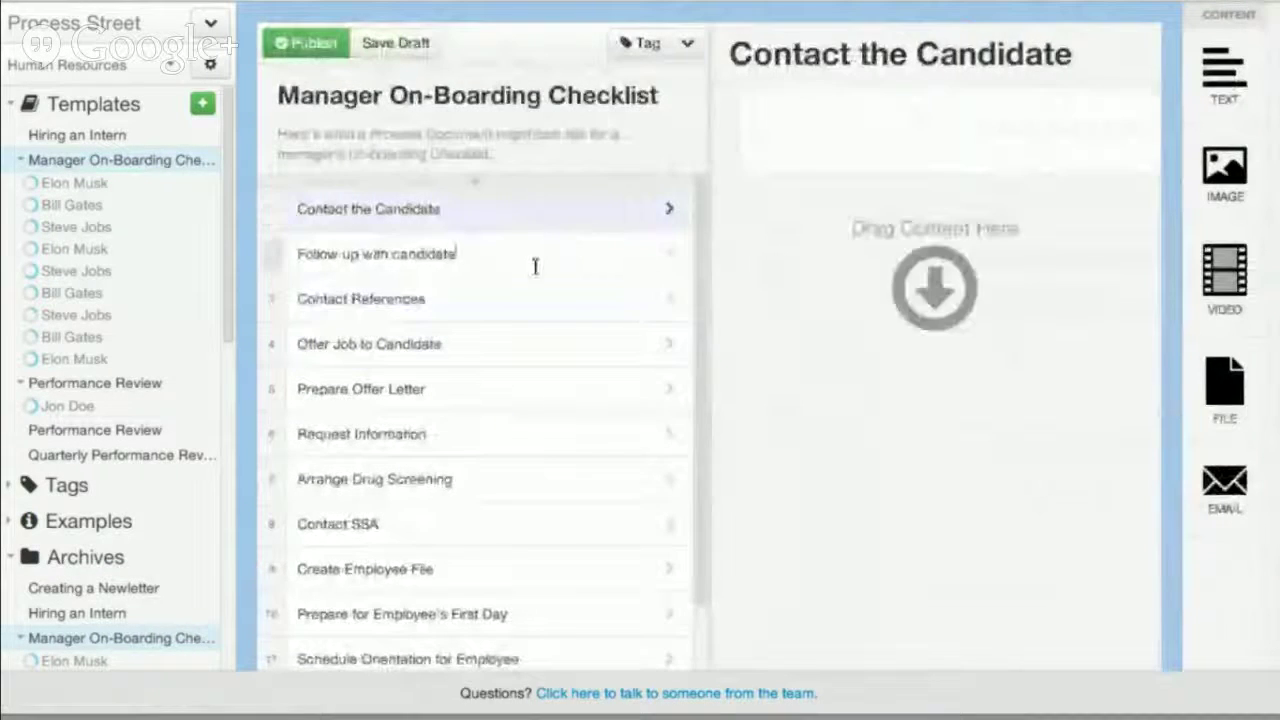
Step: Delete the Follow up with candidate task from the template
{"action": "left_click", "coordinate": [503, 262]}
{"action": "triple_click", "coordinate": [468, 254]}
{"action": "key", "text": "BackSpace"}
{"action": "key", "text": "BackSpace"}
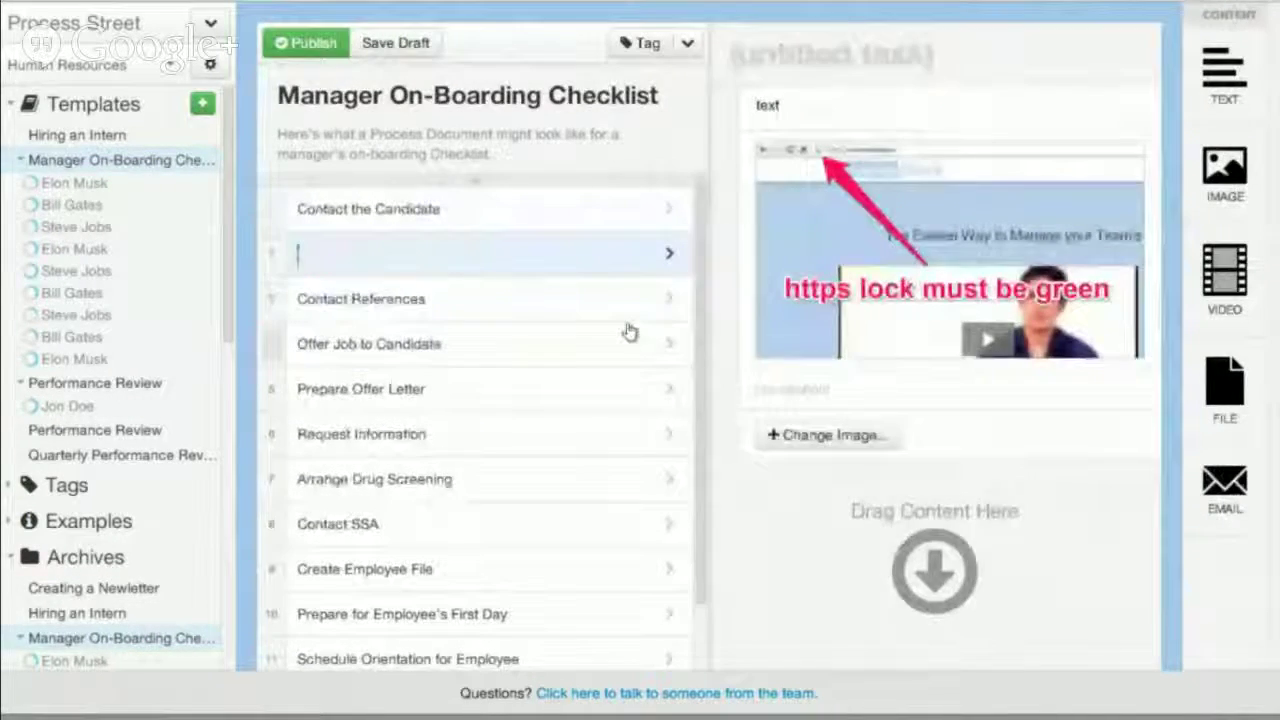
Step: Add empty tasks after Contact References, then remove them again
{"action": "left_click", "coordinate": [414, 252]}
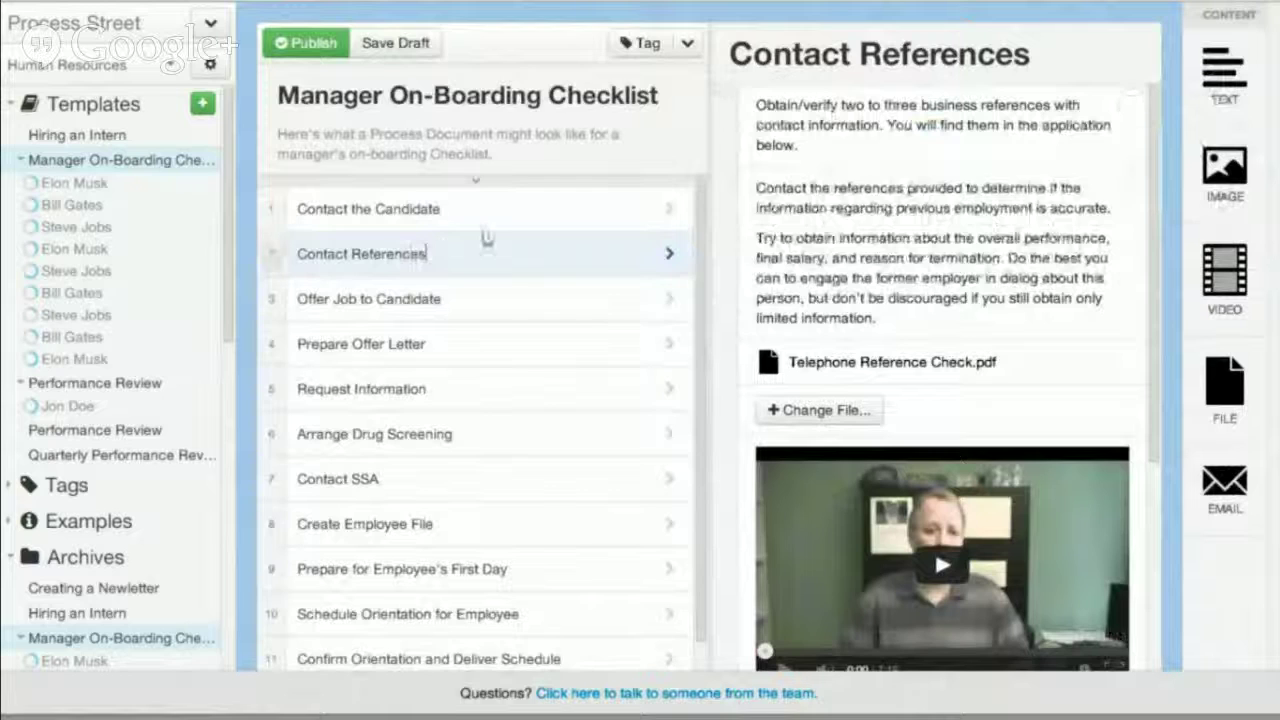
{"action": "key", "text": "Return"}
{"action": "key", "text": "Return"}
{"action": "key", "text": "Return"}
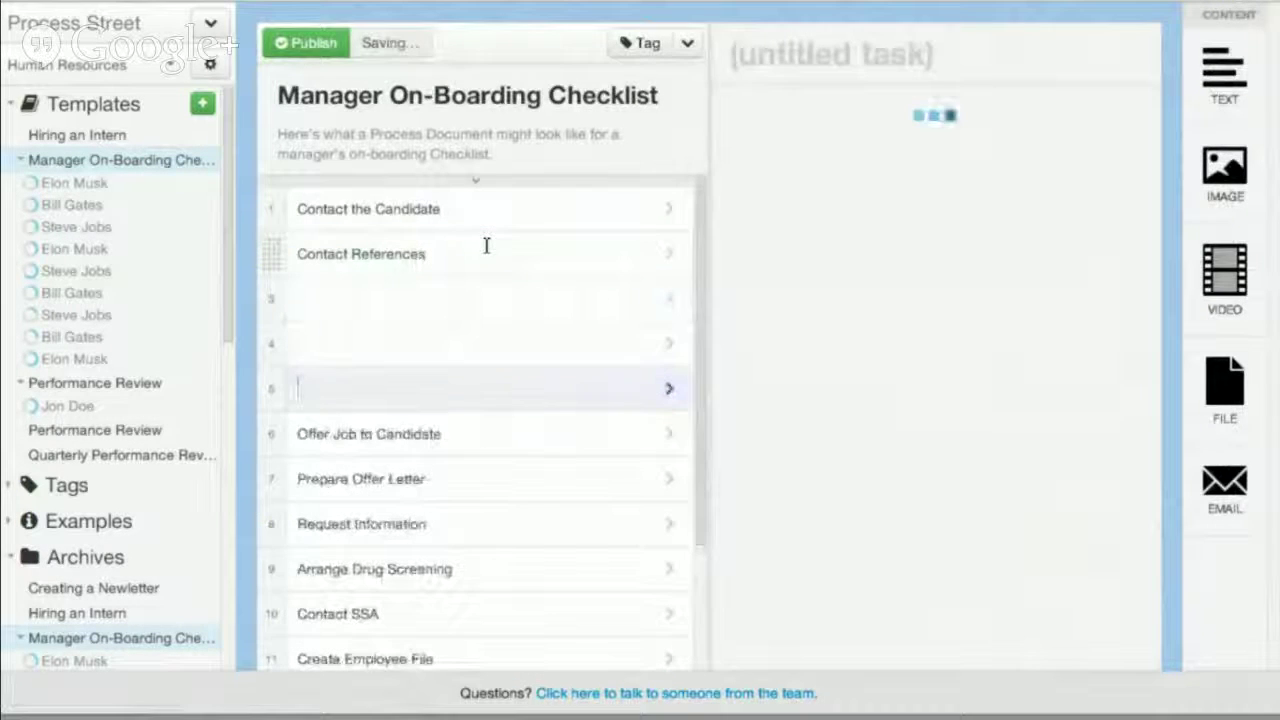
{"action": "type", "text": "ta"}
{"action": "key", "text": "BackSpace"}
{"action": "key", "text": "BackSpace"}
{"action": "key", "text": "BackSpace"}
{"action": "key", "text": "BackSpace"}
{"action": "key", "text": "BackSpace"}
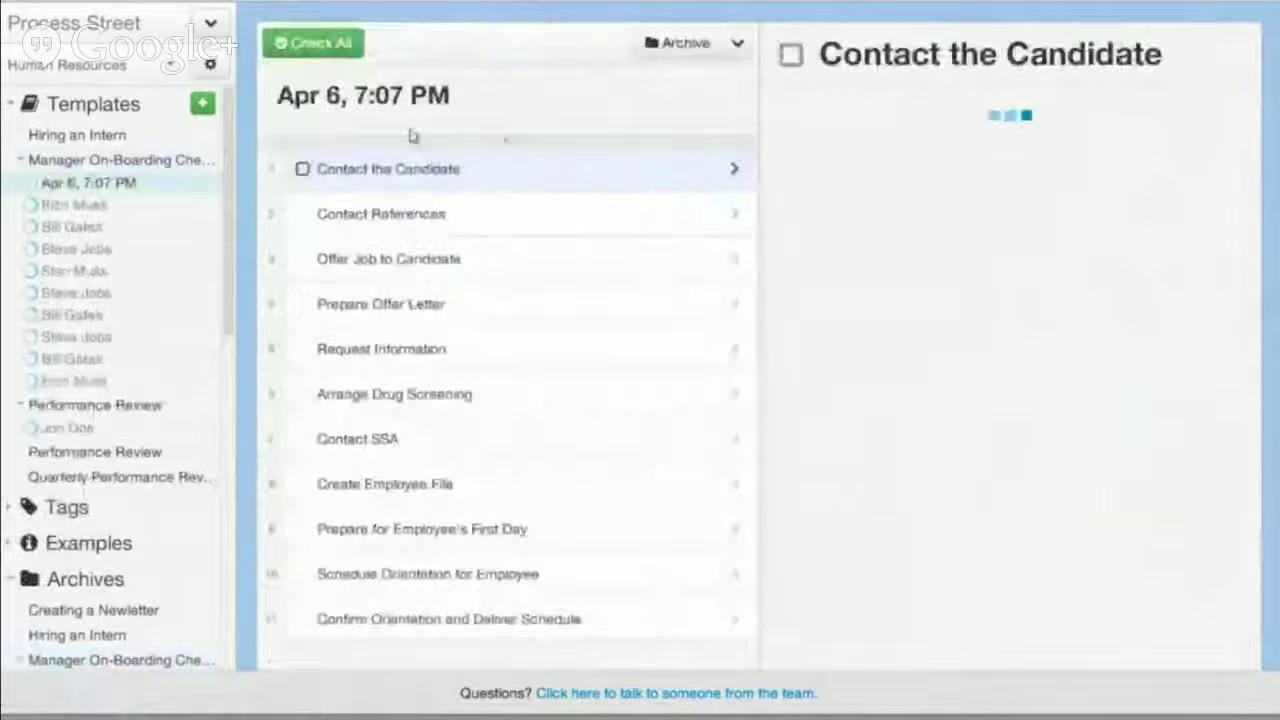
Step: Rename the run from 'Apr 6, 7:07 PM' to the candidate's full name
{"action": "type", "text": "St"}
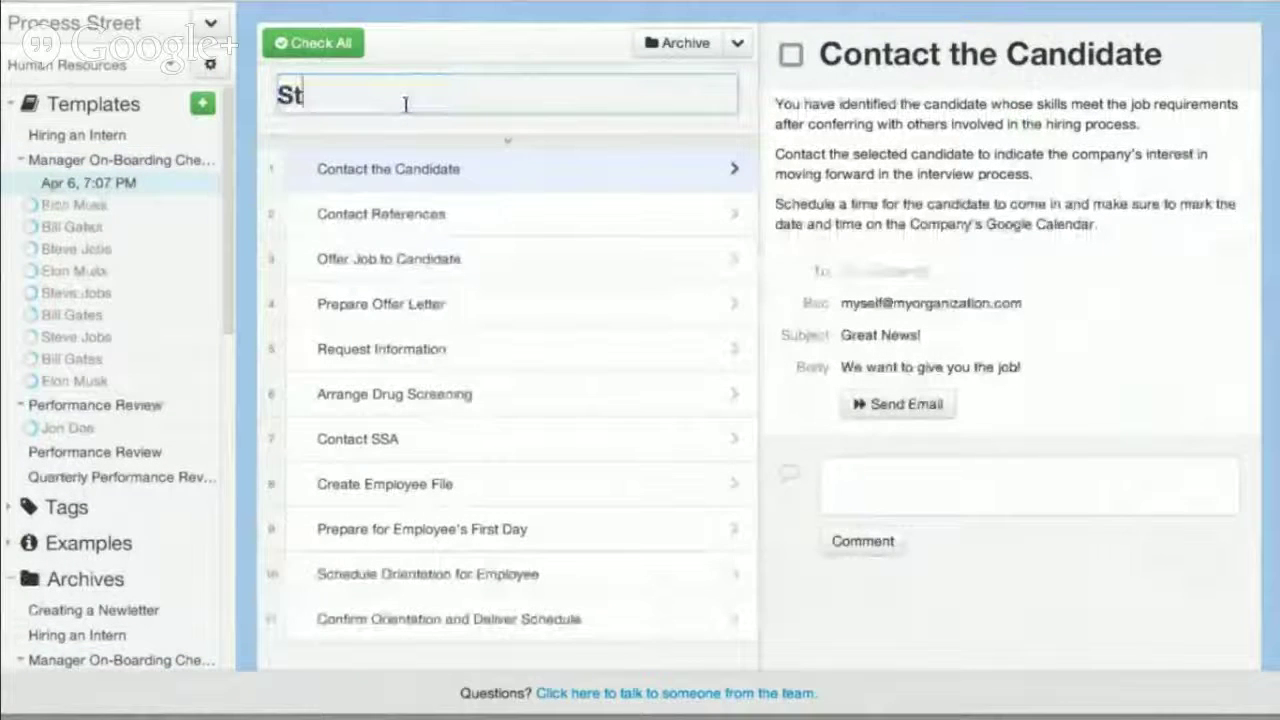
{"action": "key", "text": "BackSpace"}
{"action": "type", "text": "teve "}
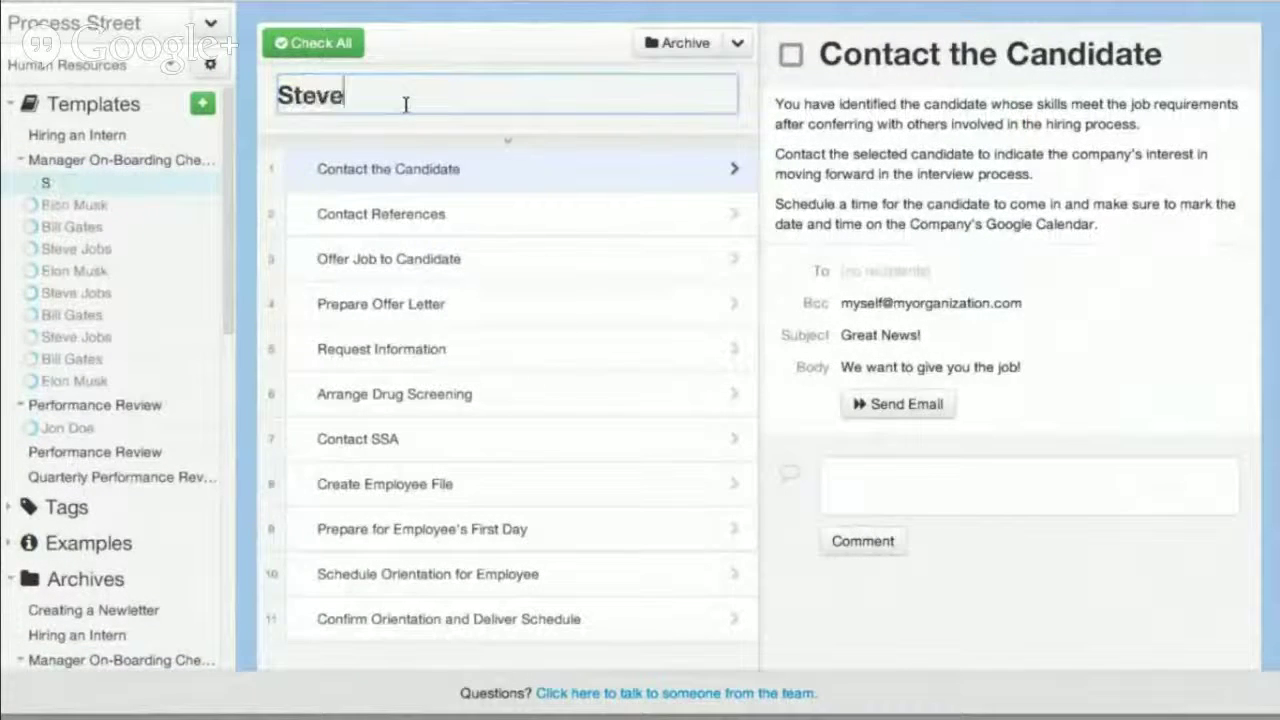
{"action": "type", "text": "Jobs"}
{"action": "key", "text": "Return"}
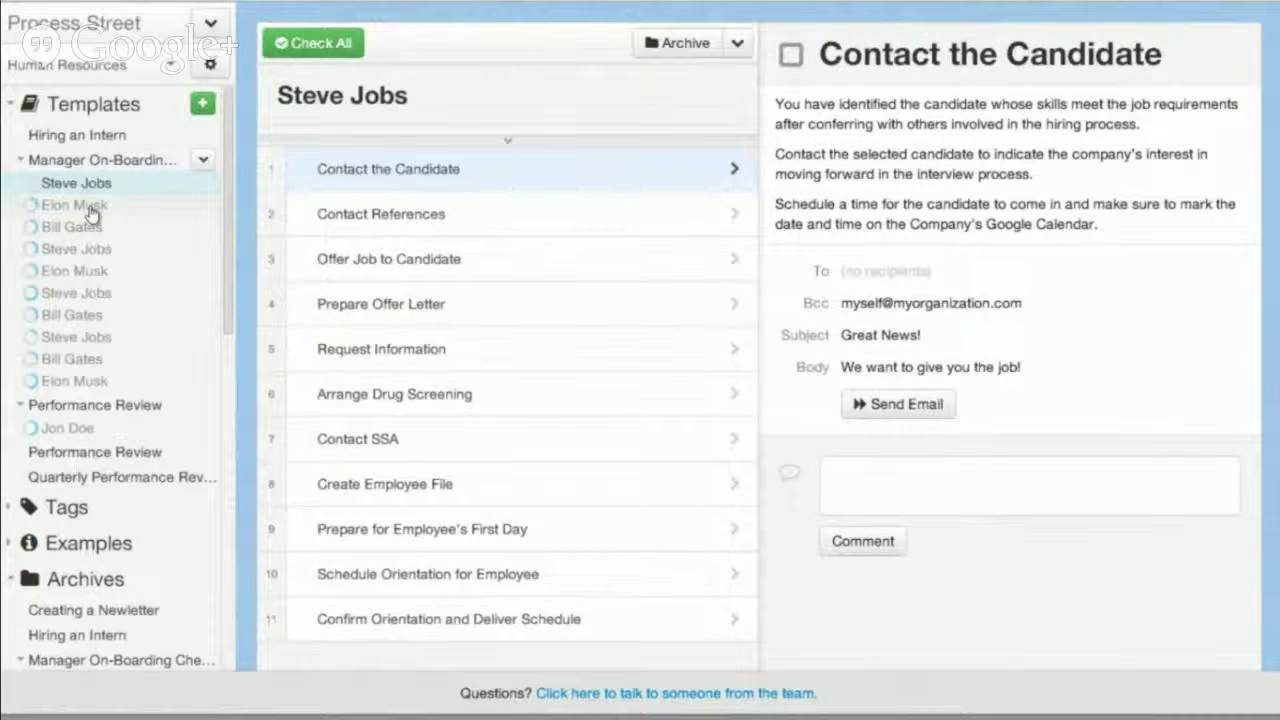
Step: Check off tasks Contact the Candidate through Arrange Drug Screening, then view Contact References
{"action": "left_click", "coordinate": [302, 169]}
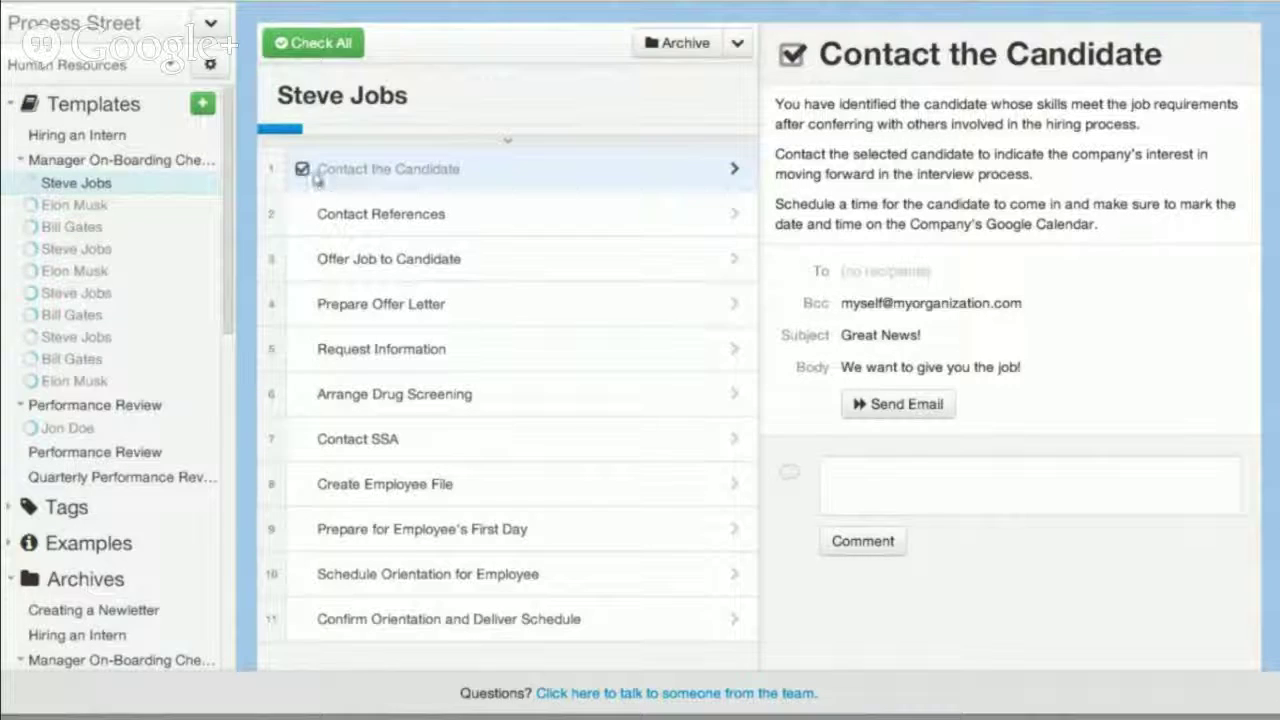
{"action": "left_click", "coordinate": [302, 214]}
{"action": "left_click", "coordinate": [302, 259]}
{"action": "left_click", "coordinate": [302, 304]}
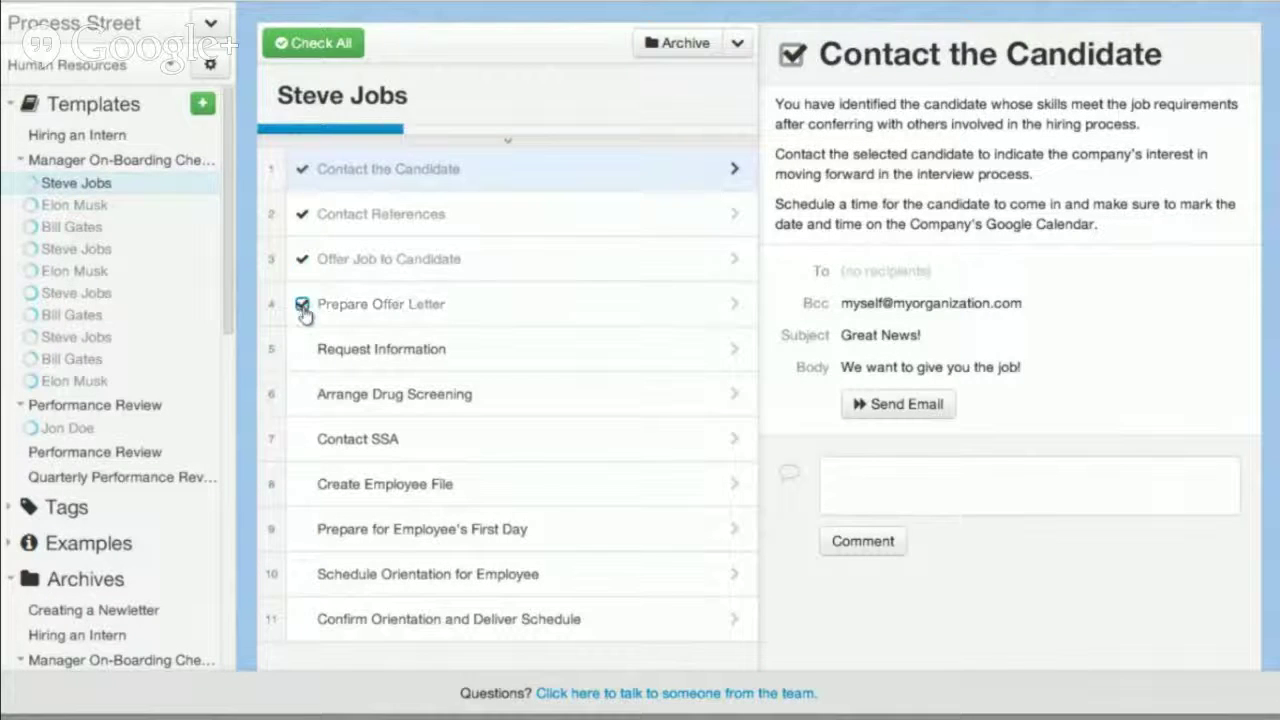
{"action": "left_click", "coordinate": [302, 349]}
{"action": "left_click", "coordinate": [302, 394]}
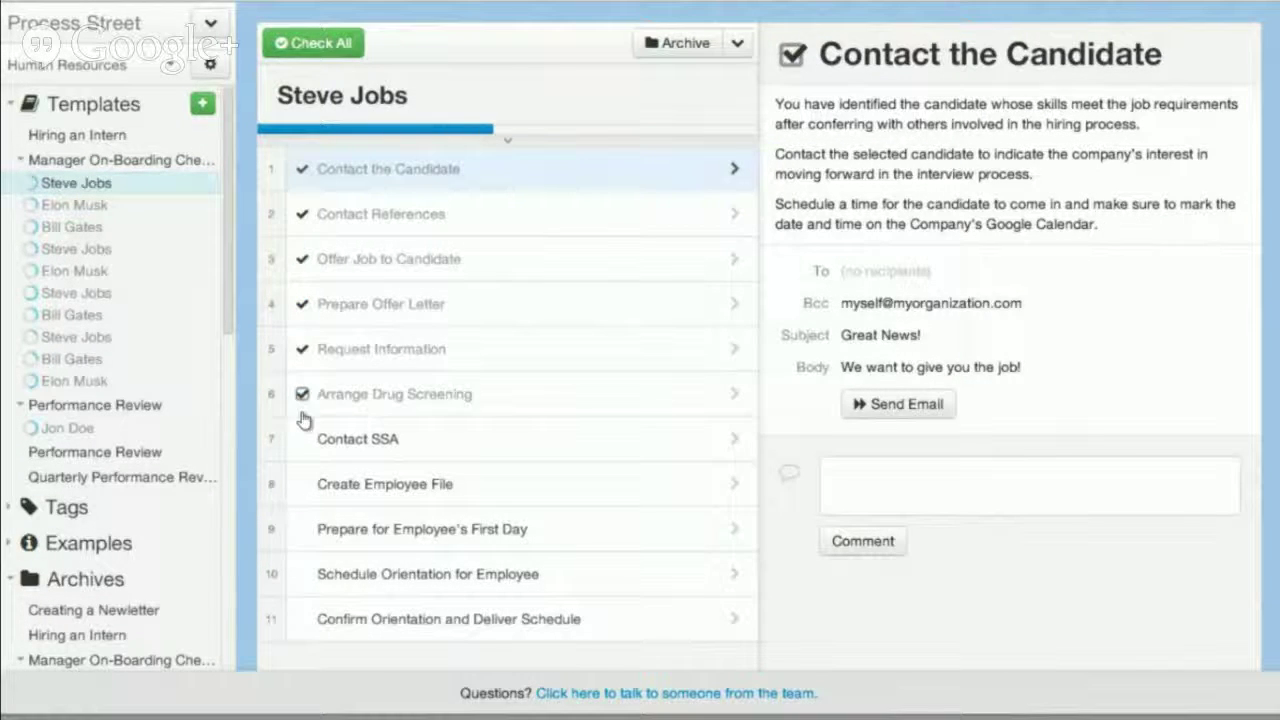
{"action": "left_click", "coordinate": [375, 216]}
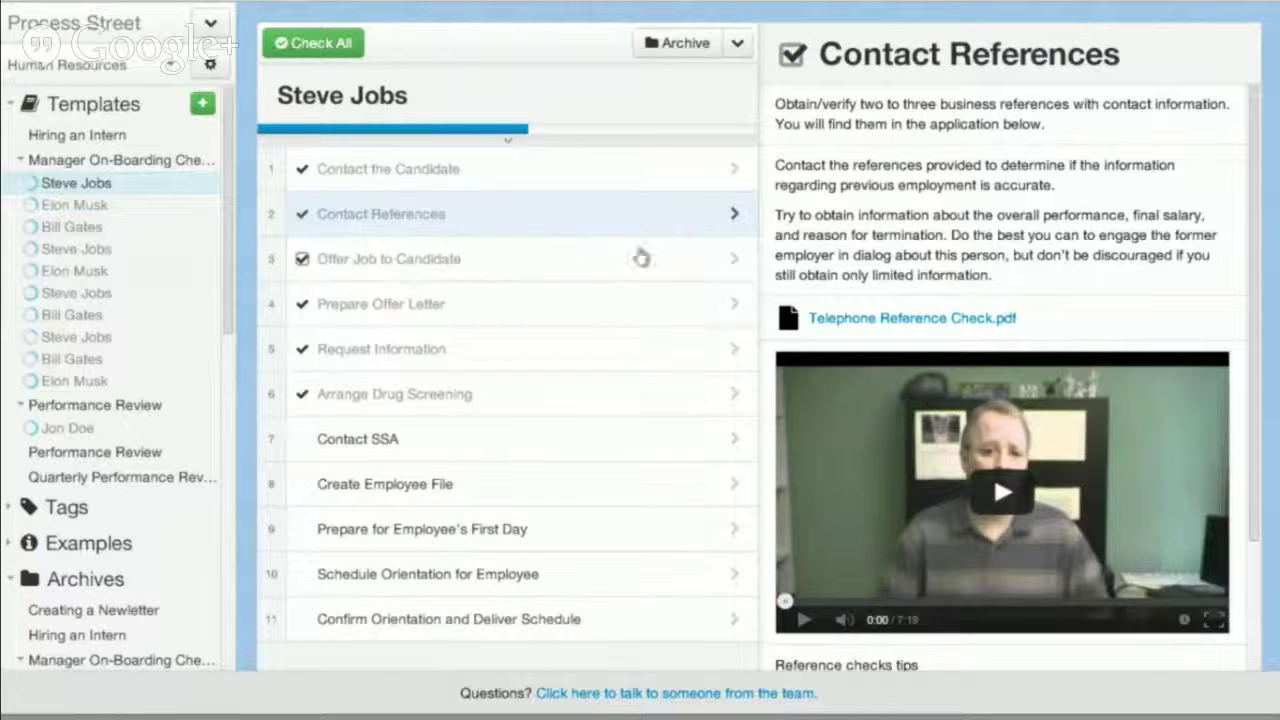
Step: Scroll the Contact References details, start a comment, and show then hide the activity history
{"action": "scroll", "coordinate": [912, 286], "scroll_direction": "down", "scroll_amount": 3}
{"action": "left_click", "coordinate": [914, 568]}
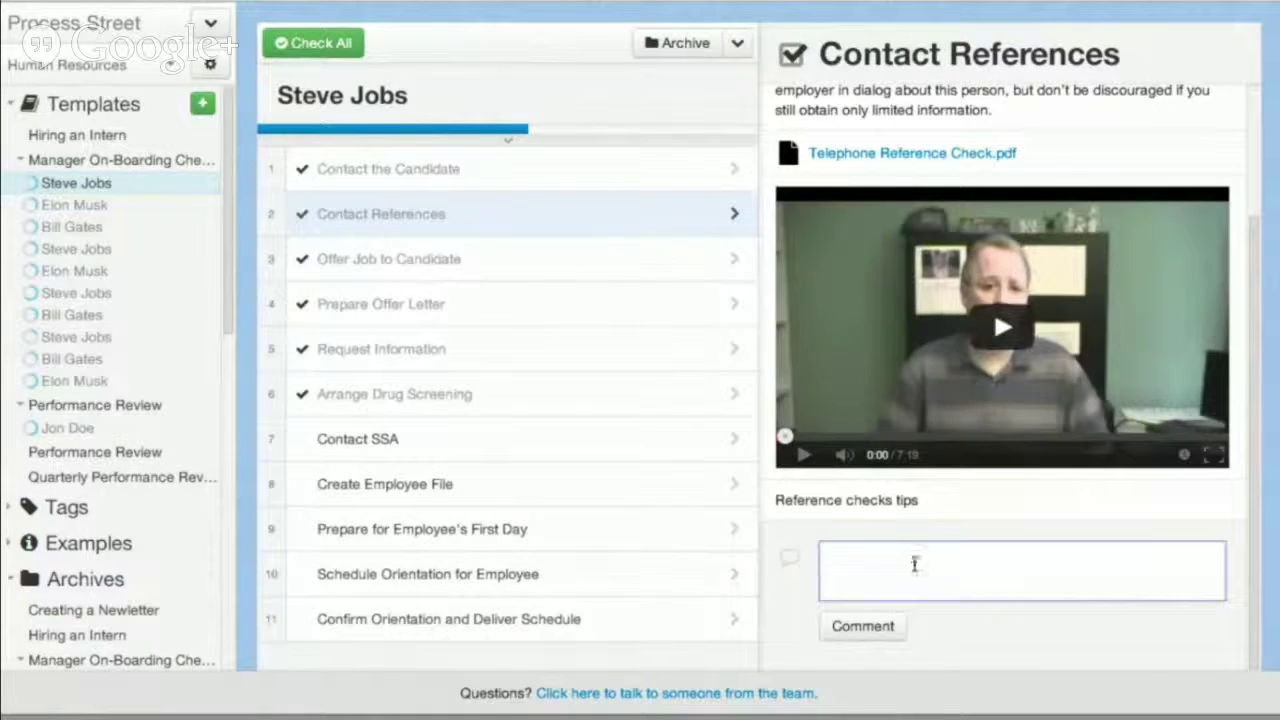
{"action": "scroll", "coordinate": [827, 262], "scroll_direction": "up", "scroll_amount": 3}
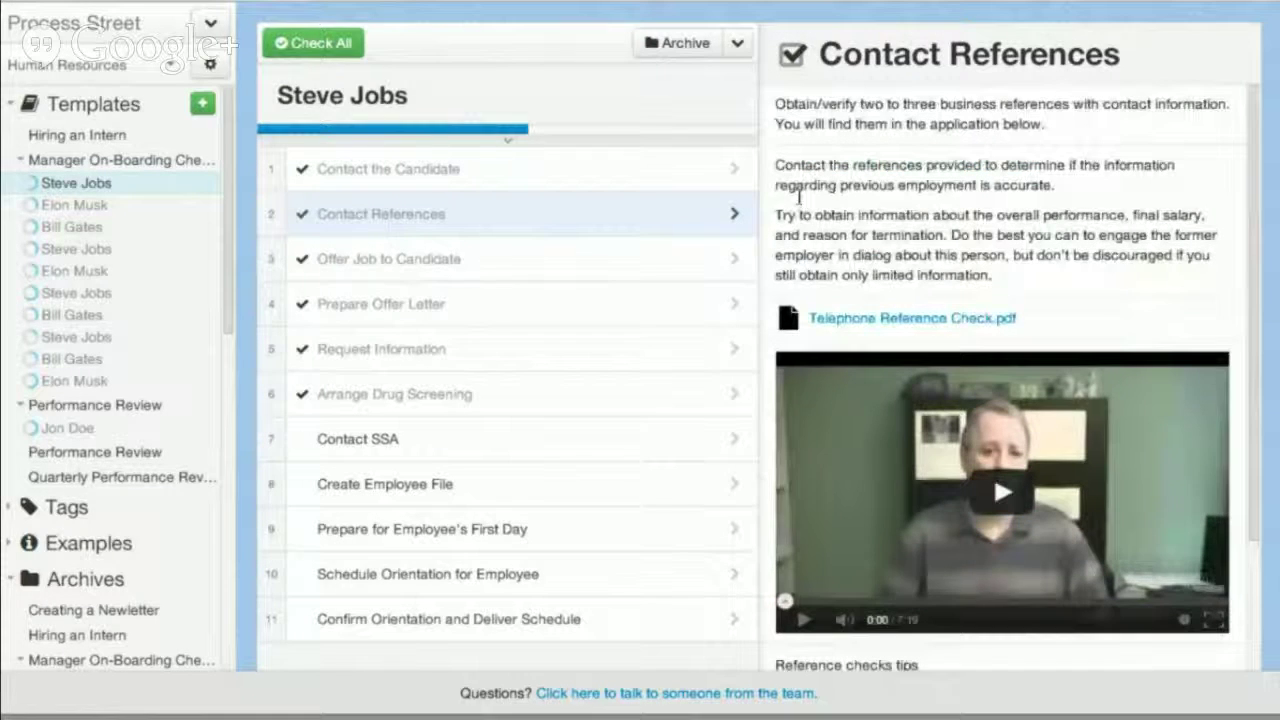
{"action": "left_click", "coordinate": [514, 152]}
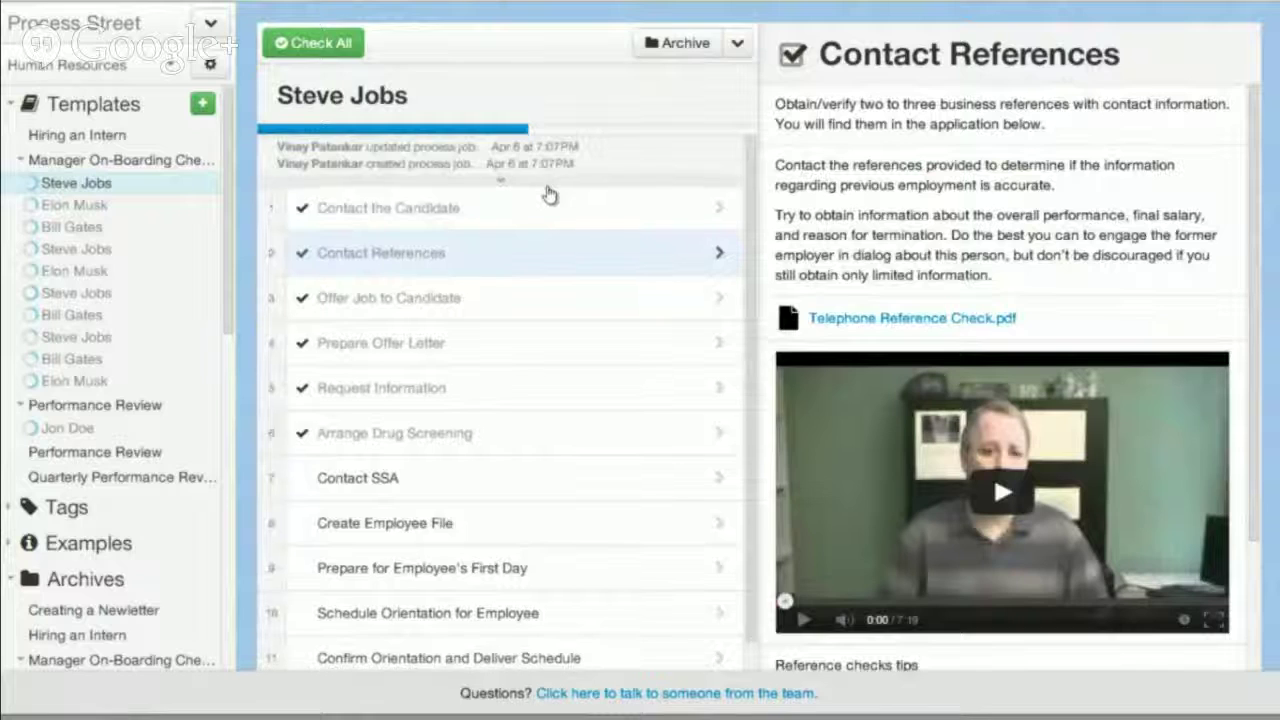
{"action": "left_click", "coordinate": [548, 188]}
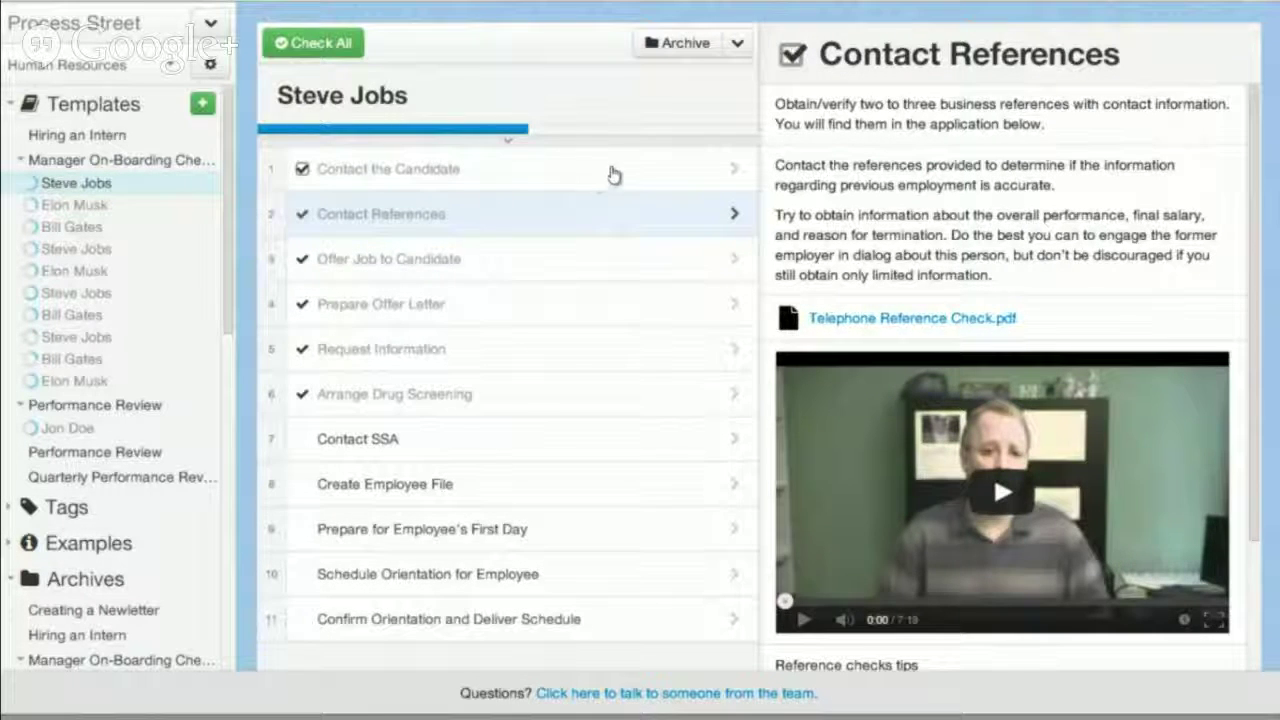
Step: Collapse the template's run list in the sidebar and check the team list without switching
{"action": "left_click", "coordinate": [21, 159]}
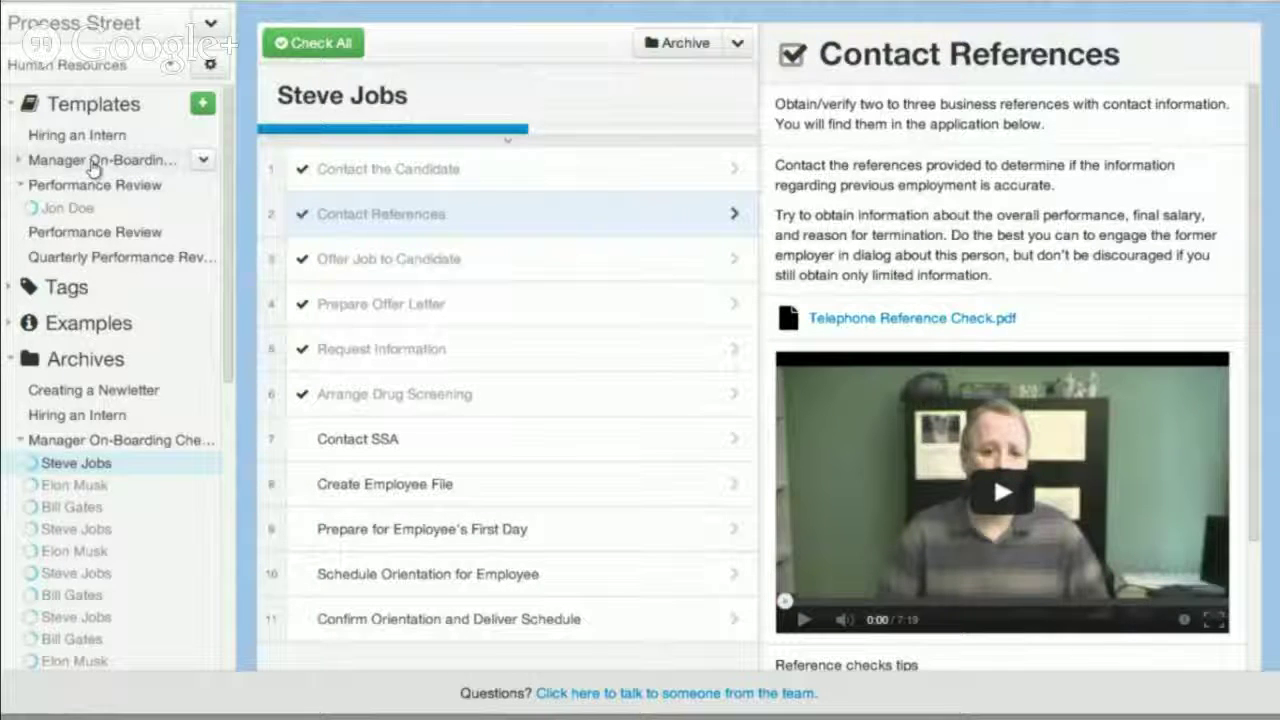
{"action": "left_click", "coordinate": [80, 65]}
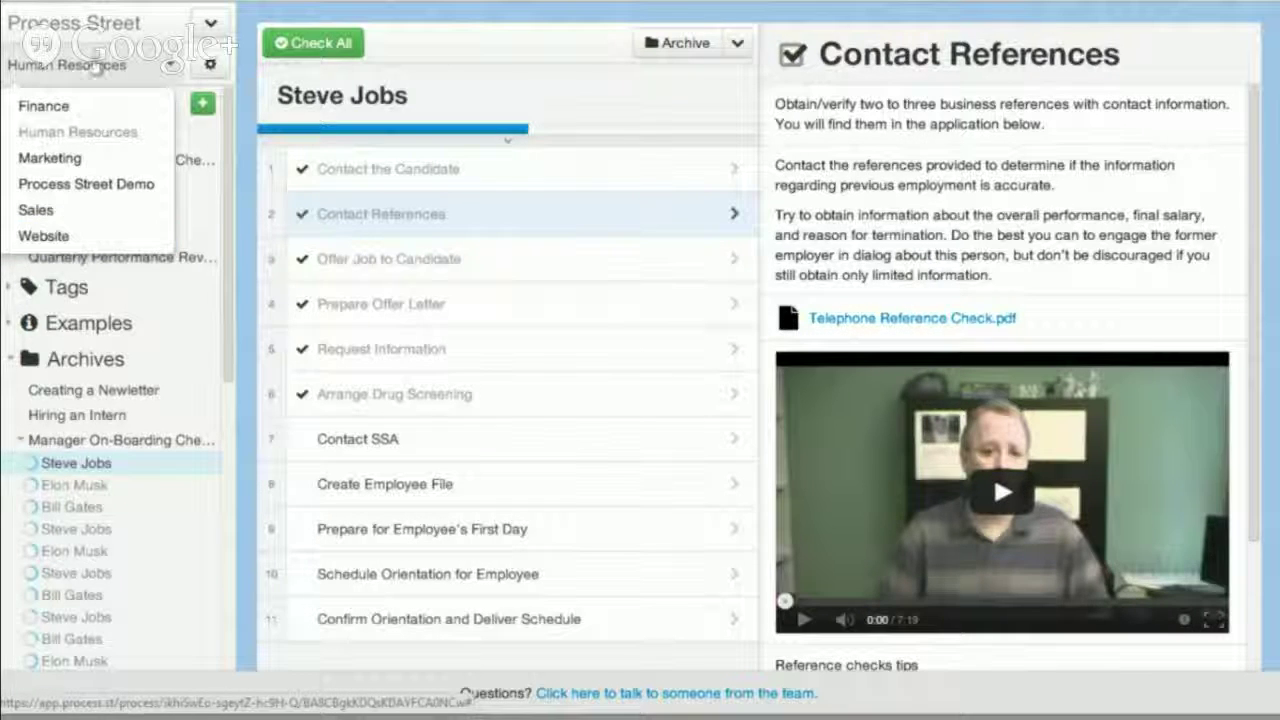
{"action": "left_click", "coordinate": [93, 65]}
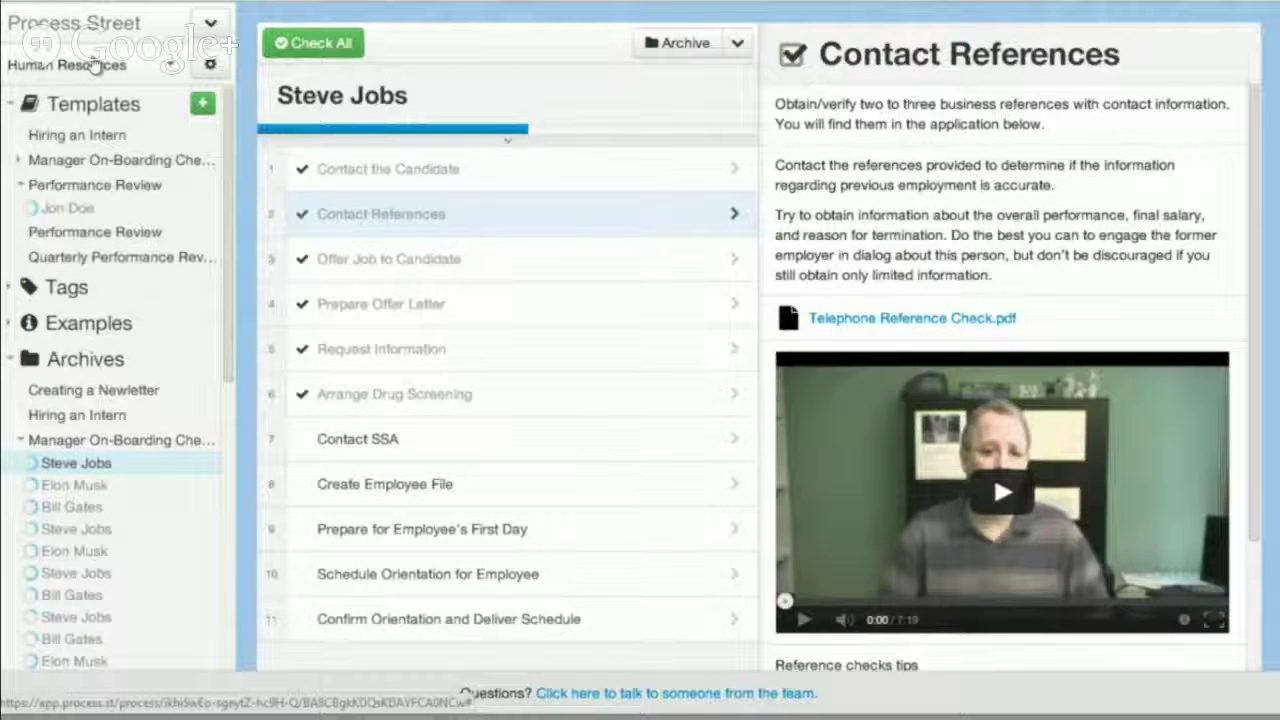